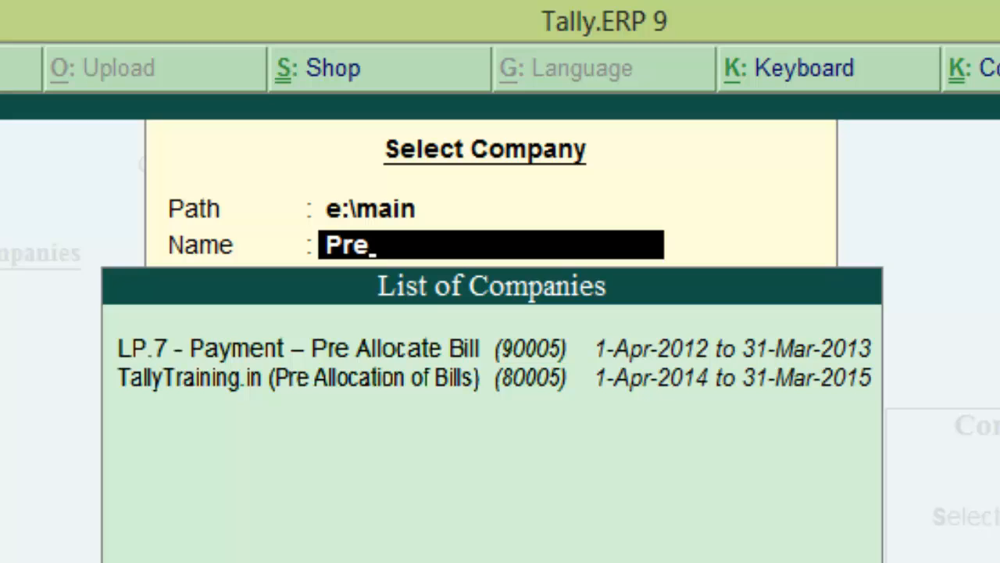
- Load company 80005, TallyTraining.in (Pre Allocation of Bills)
key(BackSpace)
key(BackSpace)
key(BackSpace)
text(80005)
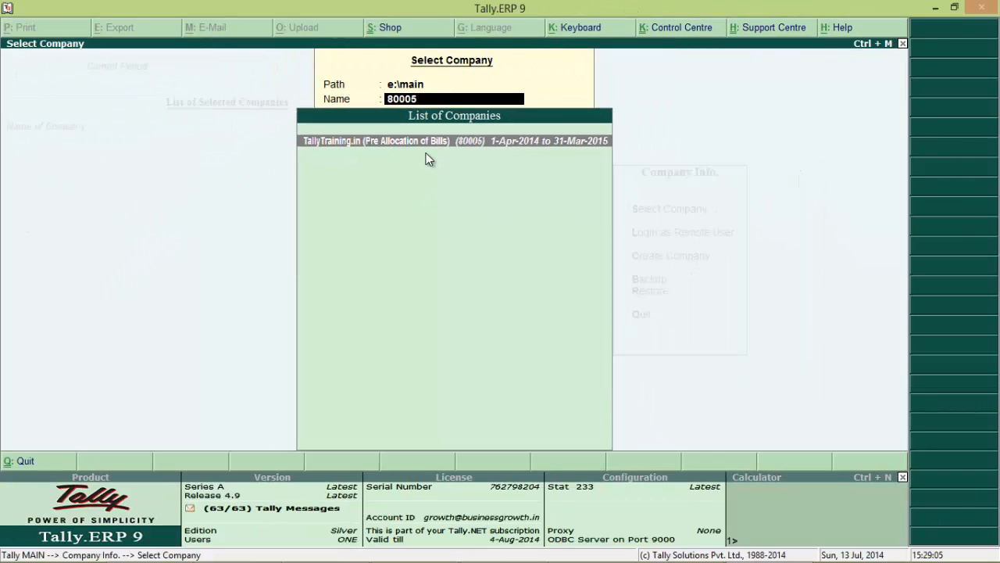
key(Return)
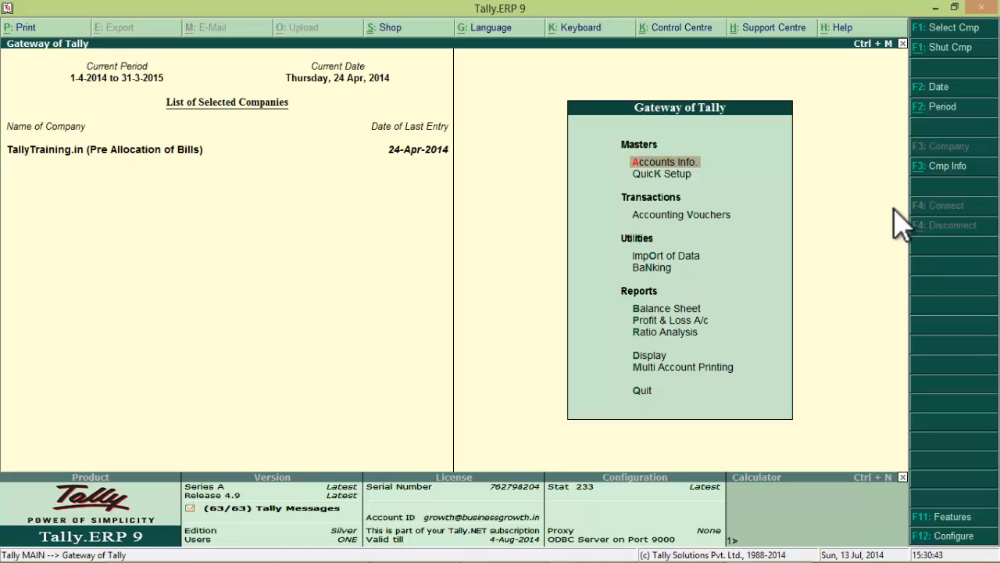
- Start a Payment voucher dated 27/4 and select Ram Ltd on the Dr line
key(Down)
key(Down)
click(895, 216)
key(Return)
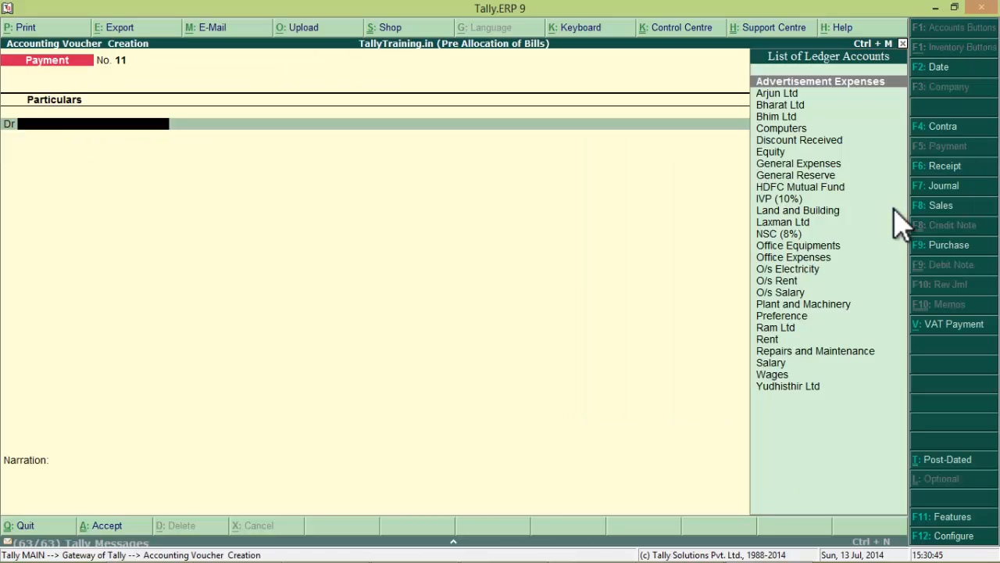
key(F2)
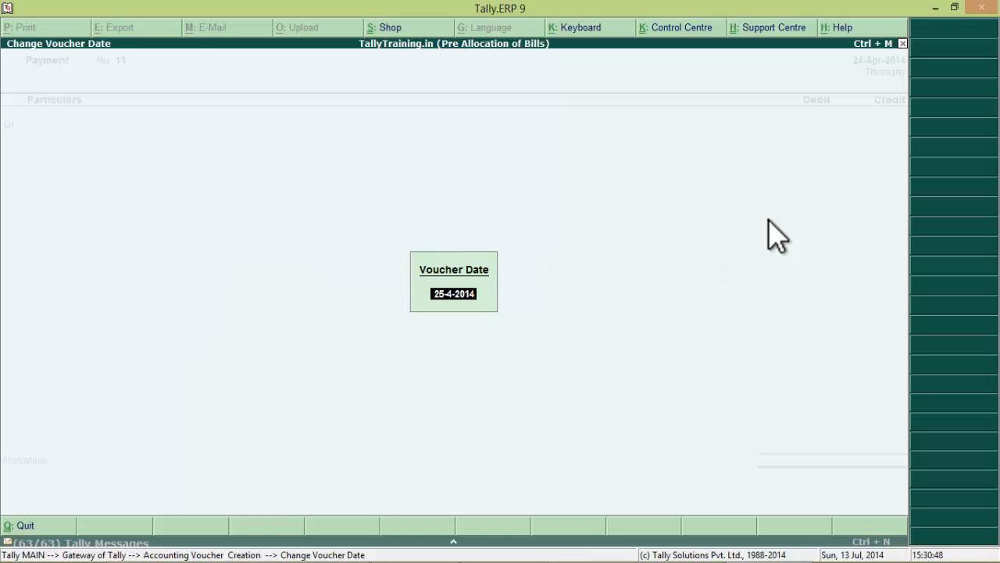
text(27/4)
key(Return)
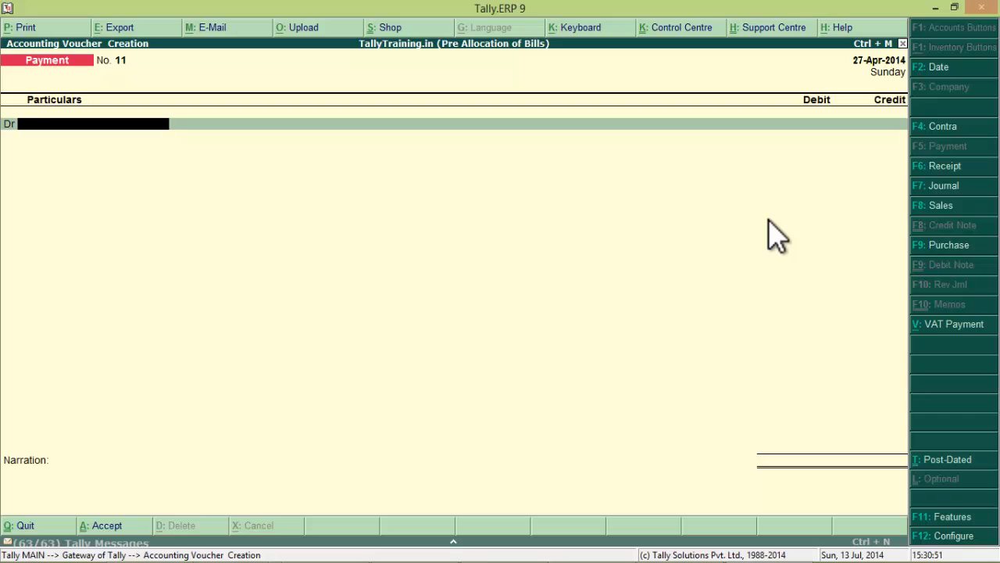
text(Ram)
key(Return)
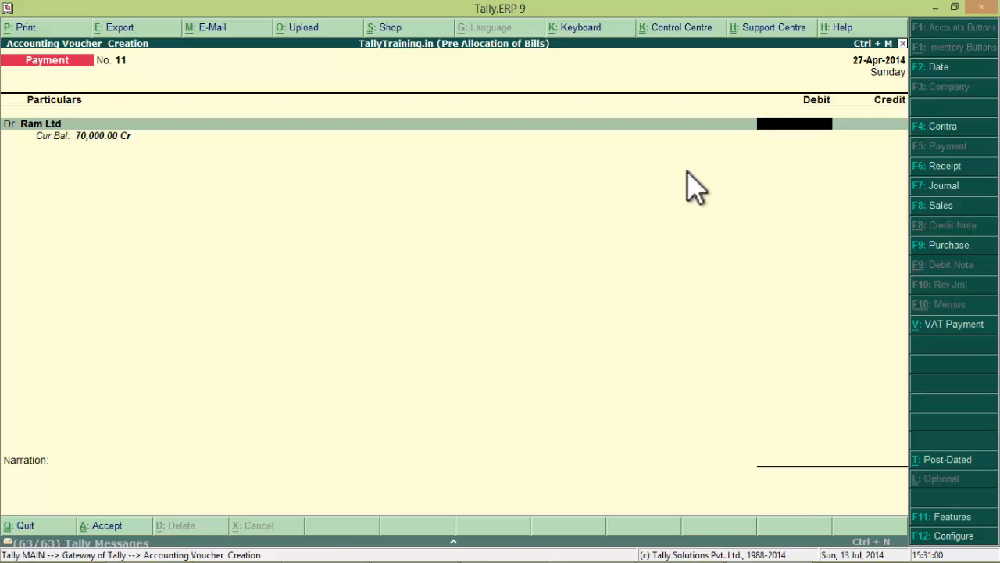
- Discard the unsaved voucher and open Ram Ltd's ledger report under Display > Account Books
key(Escape)
key(Escape)
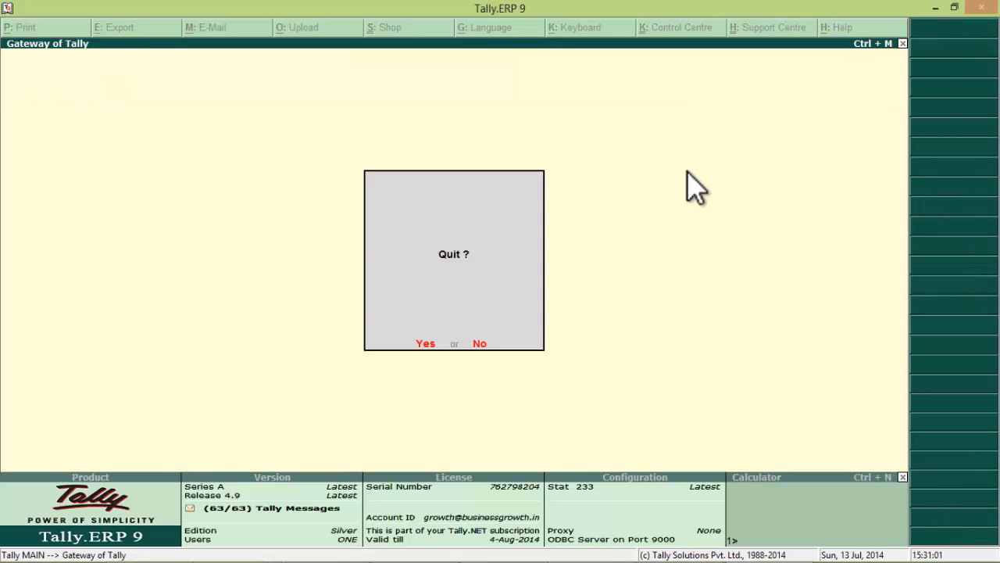
key(Escape)
key(Down)
key(Down)
key(Down)
key(Down)
key(Down)
key(Down)
key(Down)
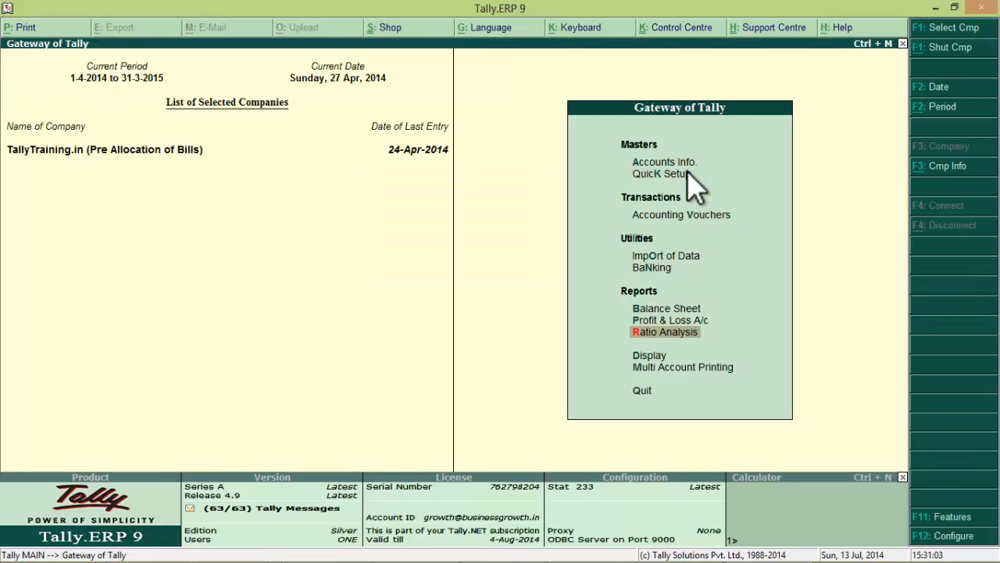
key(Down)
key(Return)
key(Down)
key(Down)
key(Return)
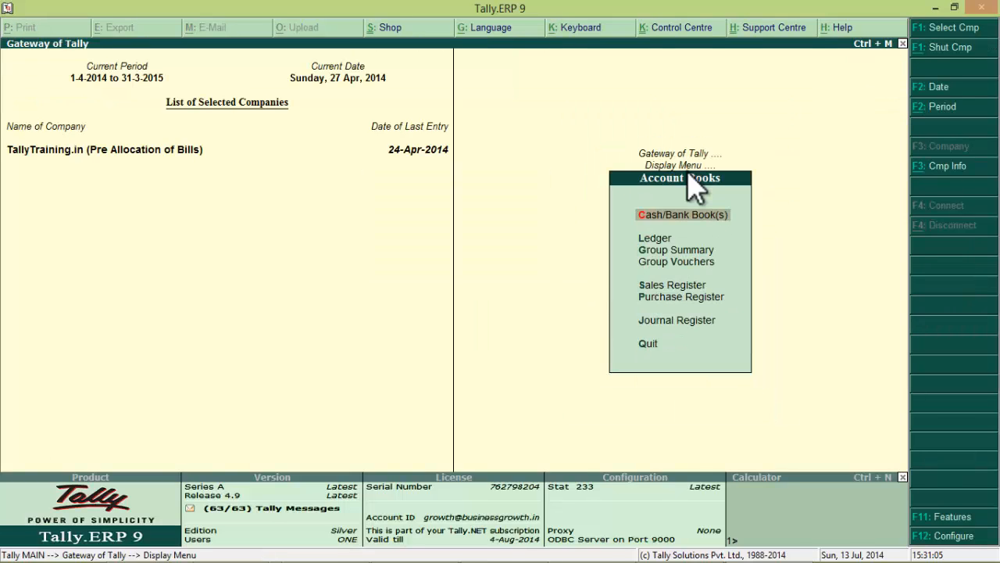
key(Down)
key(Return)
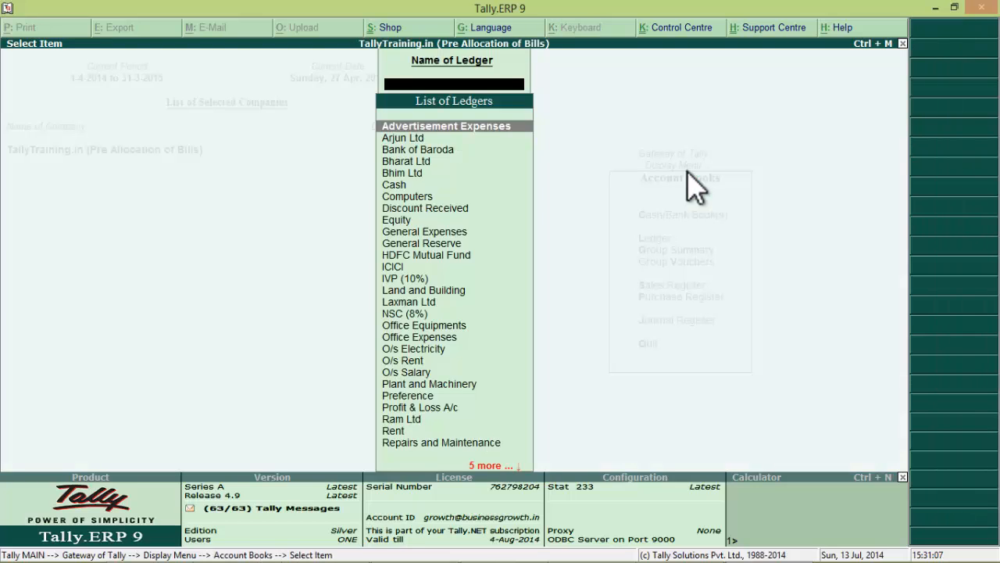
text(Ram)
key(Return)
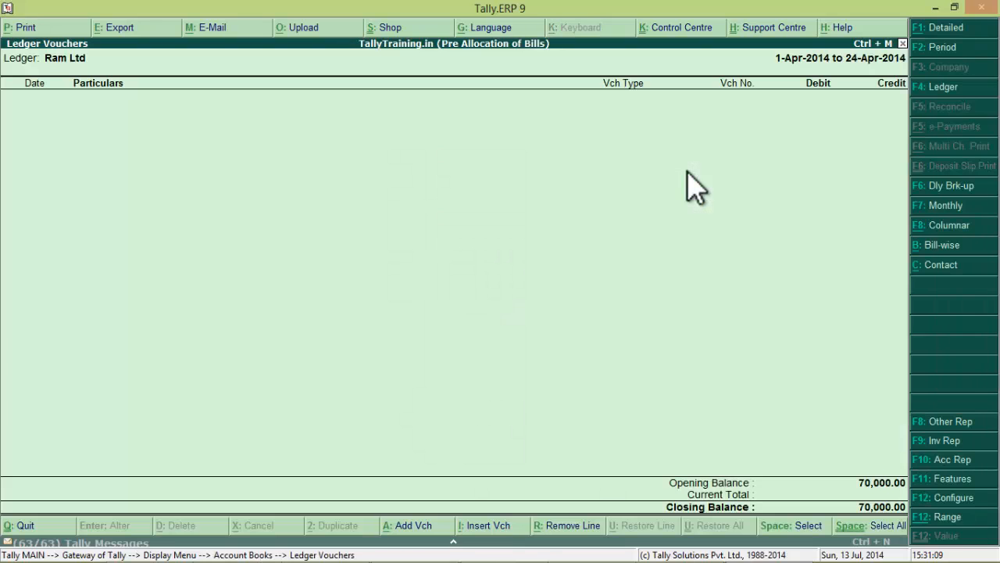
- Review Ram Ltd's bill-wise outstanding bills, including Ram/001/451, then return to the Gateway
key(F8)
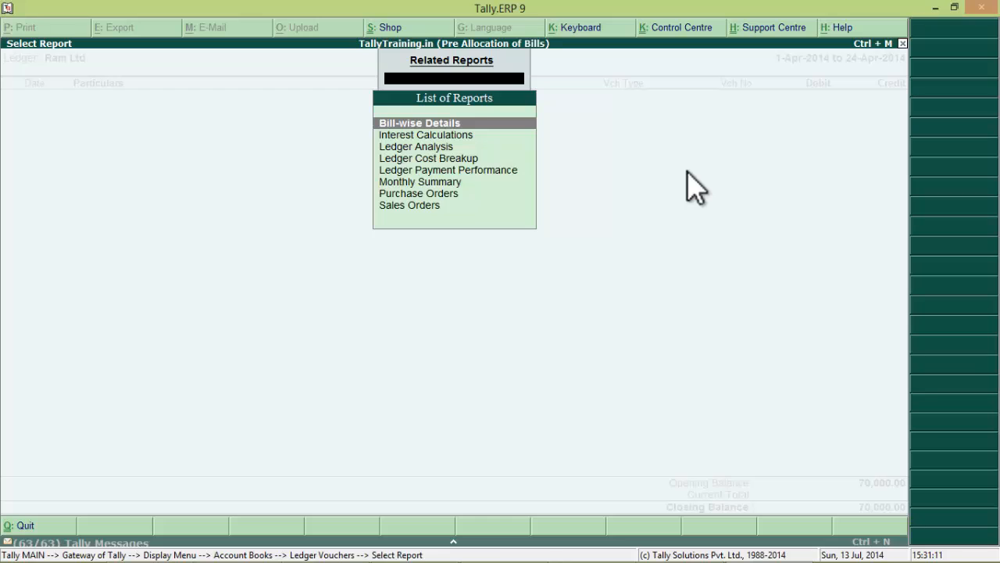
key(Return)
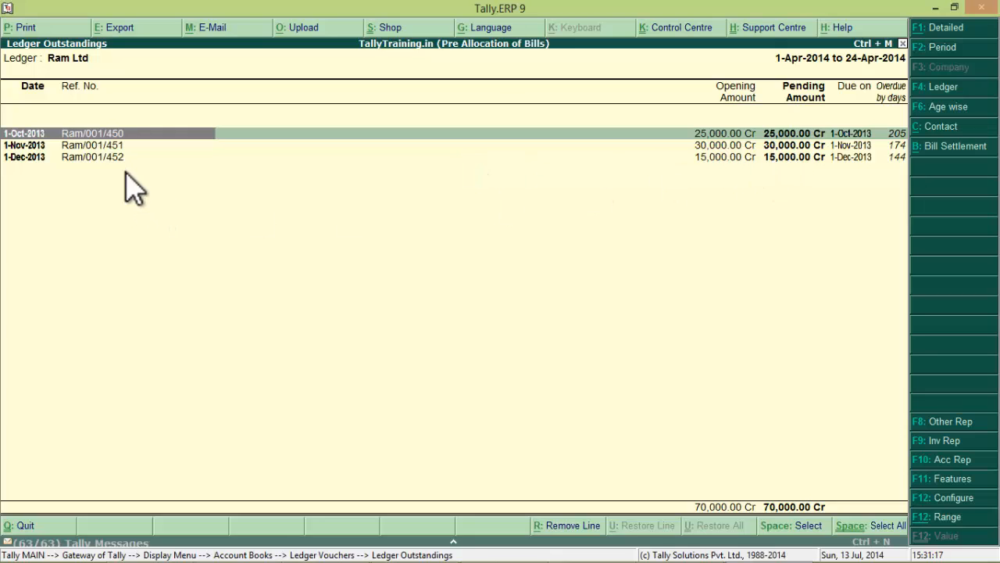
click(118, 147)
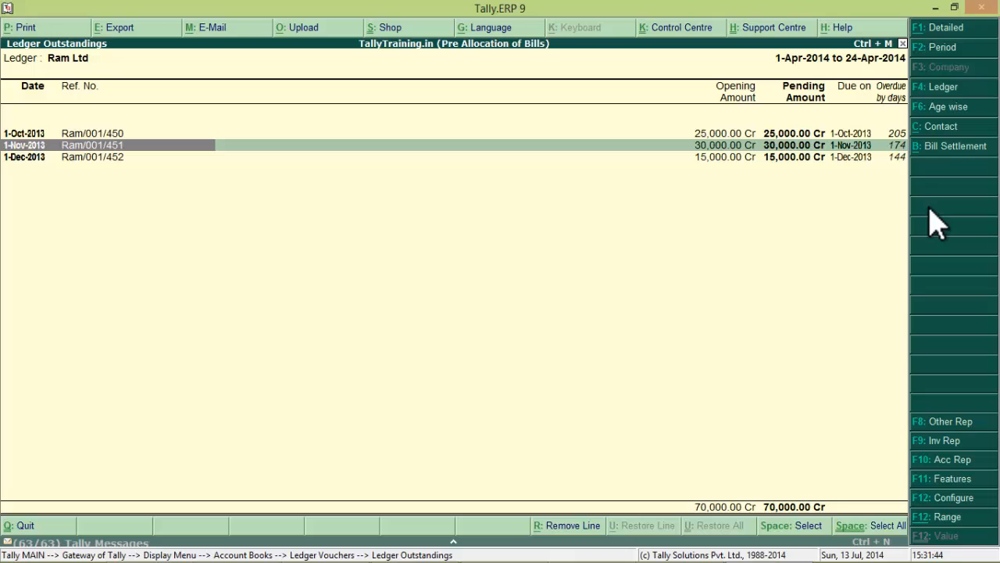
key(Escape)
key(Escape)
key(Escape)
key(Escape)
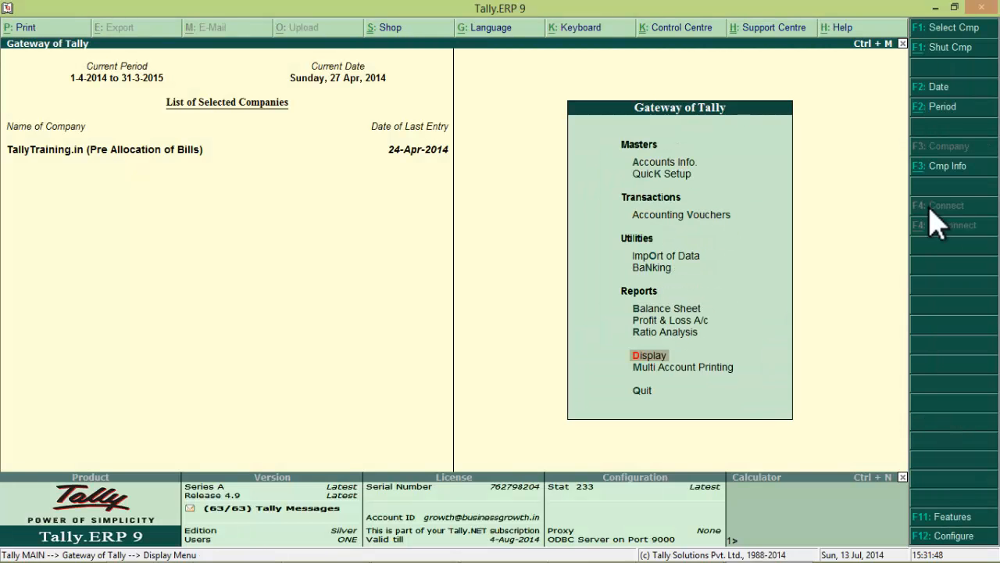
key(Down)
key(Down)
key(Up)
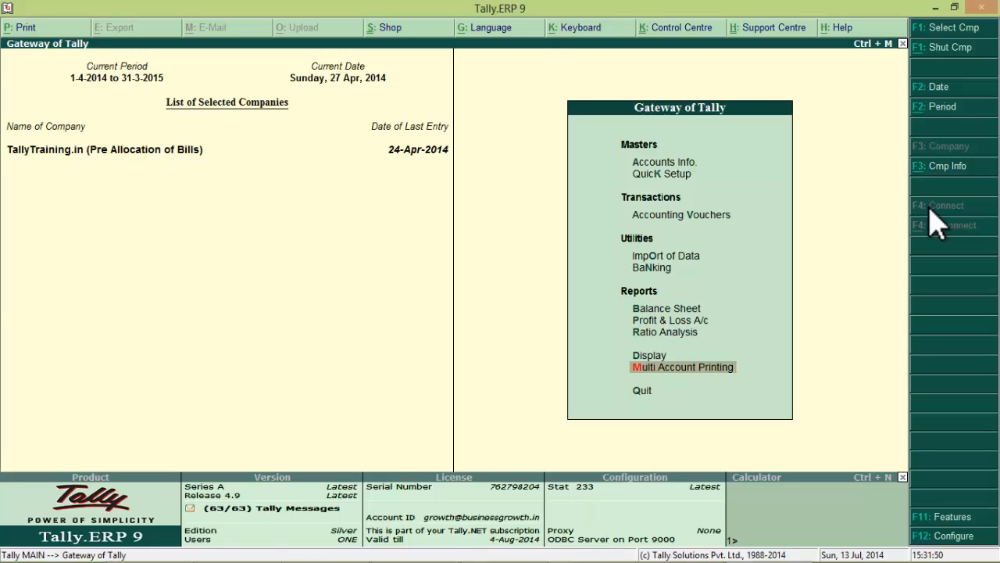
text(vRam)
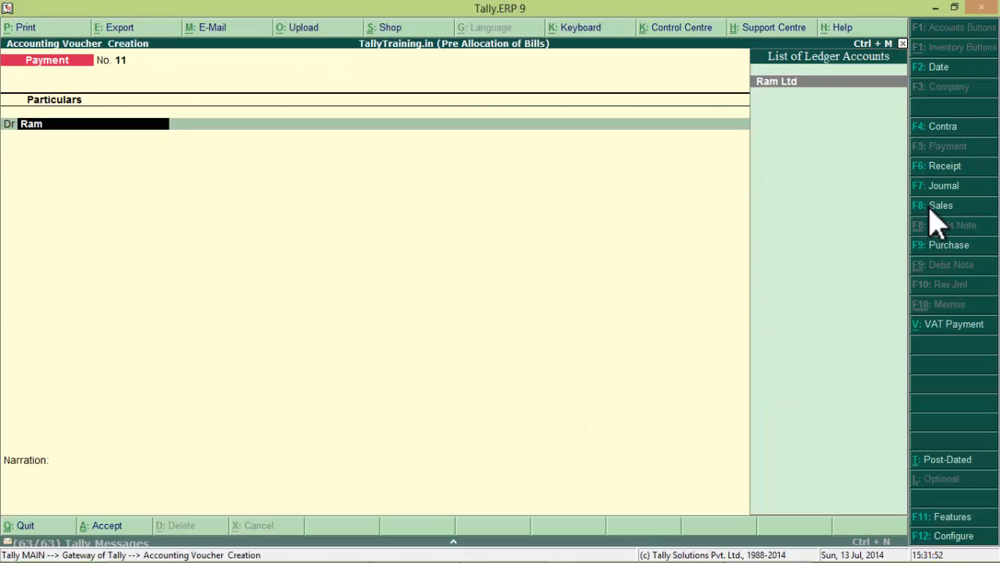
key(Return)
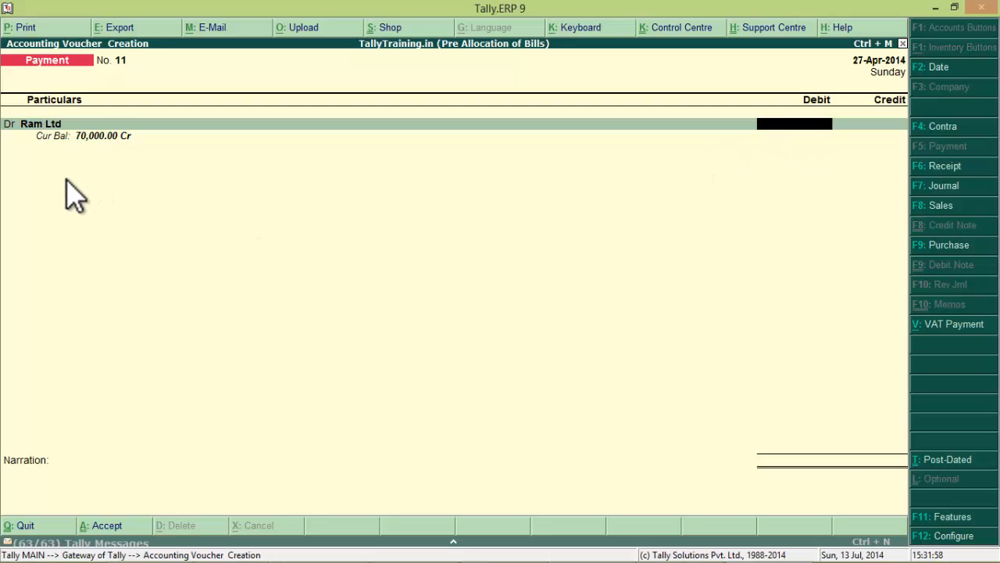
key(Escape)
key(y)
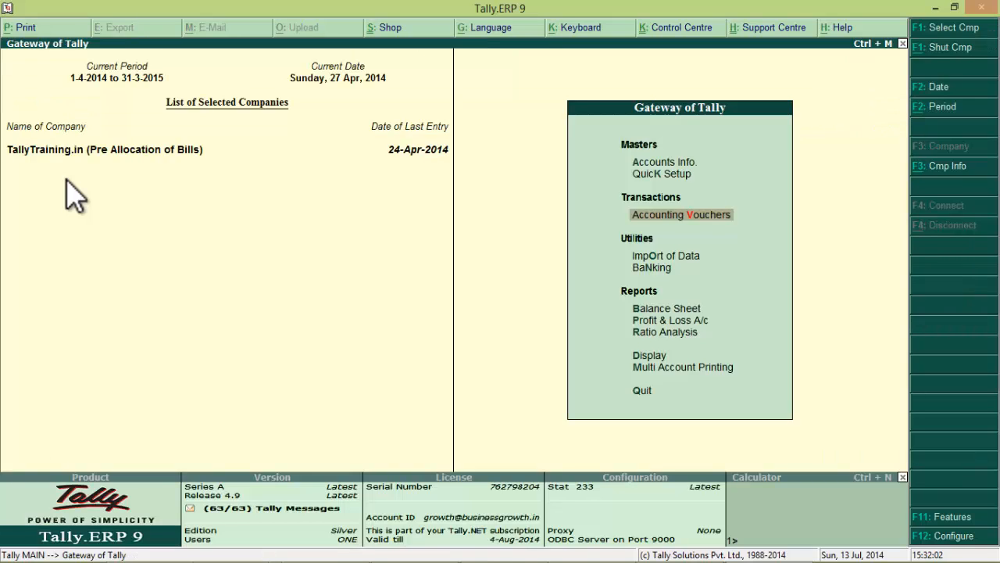
- In F12 Voucher Entry configuration, turn Pre-Allocate Bills for Payment/Receipt/Journal on
key(F12)
key(Down)
key(Down)
key(Down)
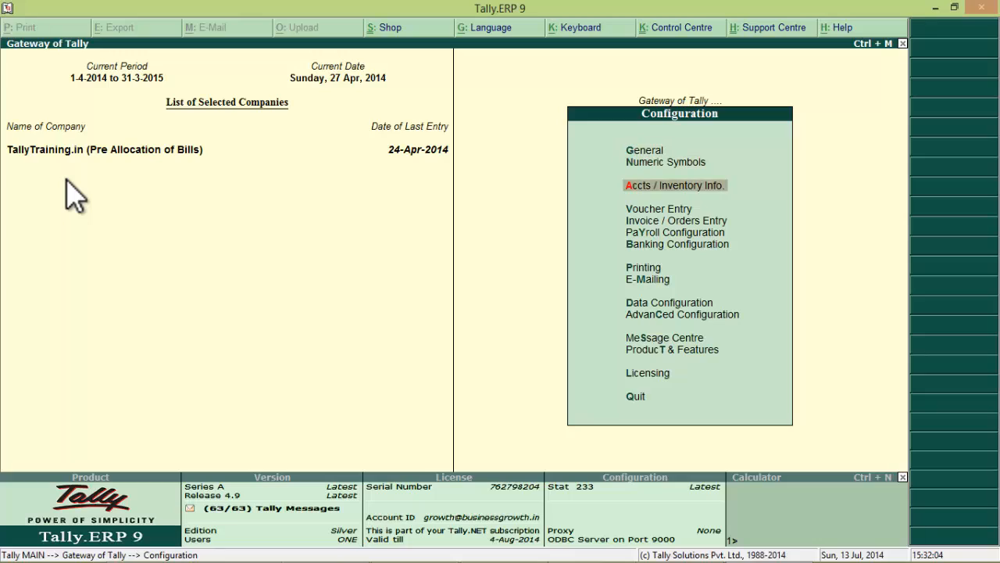
key(Return)
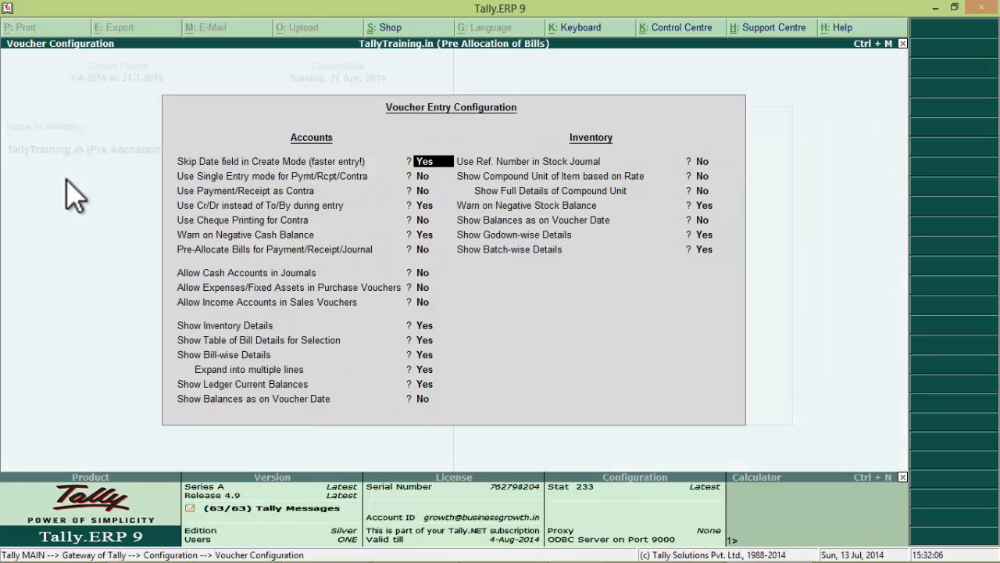
key(Down)
key(Down)
key(Down)
key(Down)
key(Down)
key(Down)
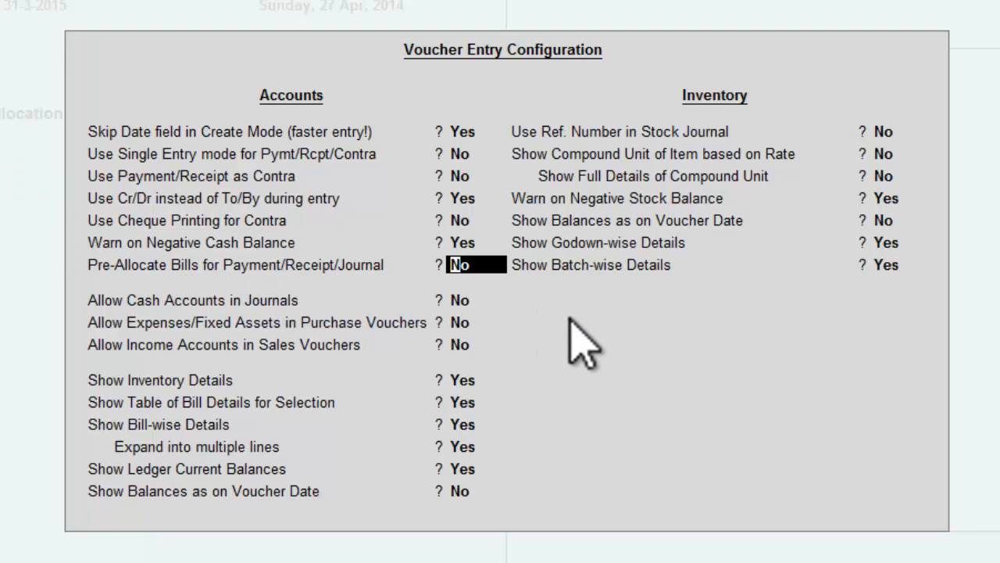
text(y)
key(Return)
key(Return)
key(Return)
key(Return)
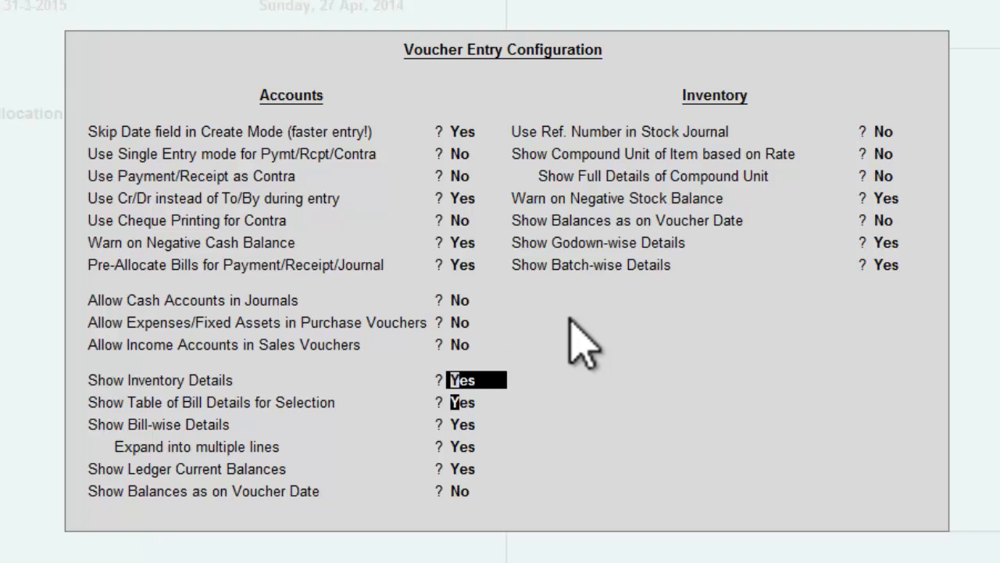
key(Return)
key(Return)
key(Return)
key(Return)
key(Return)
key(Return)
key(Return)
key(Return)
key(Return)
key(Return)
key(Return)
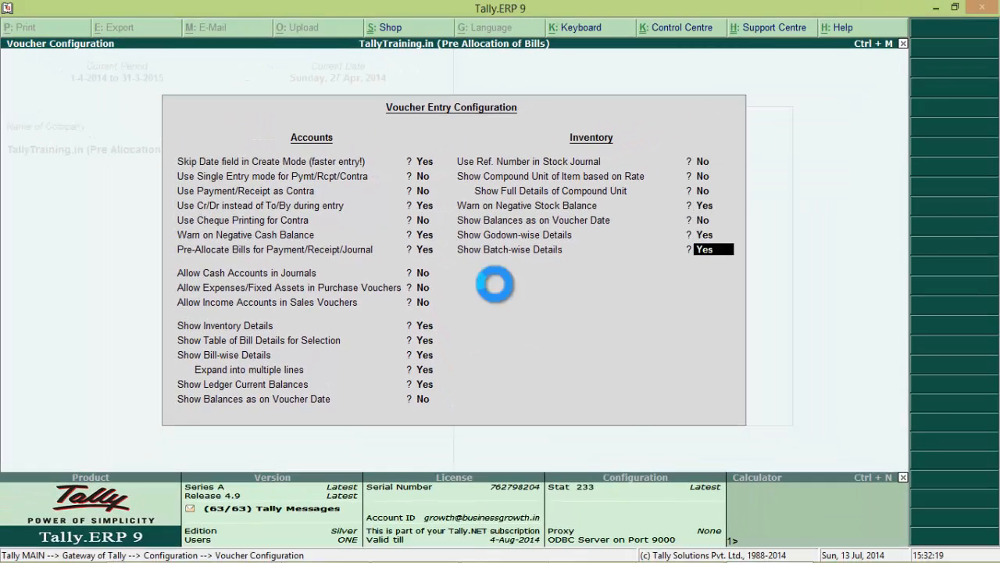
key(Return)
key(Escape)
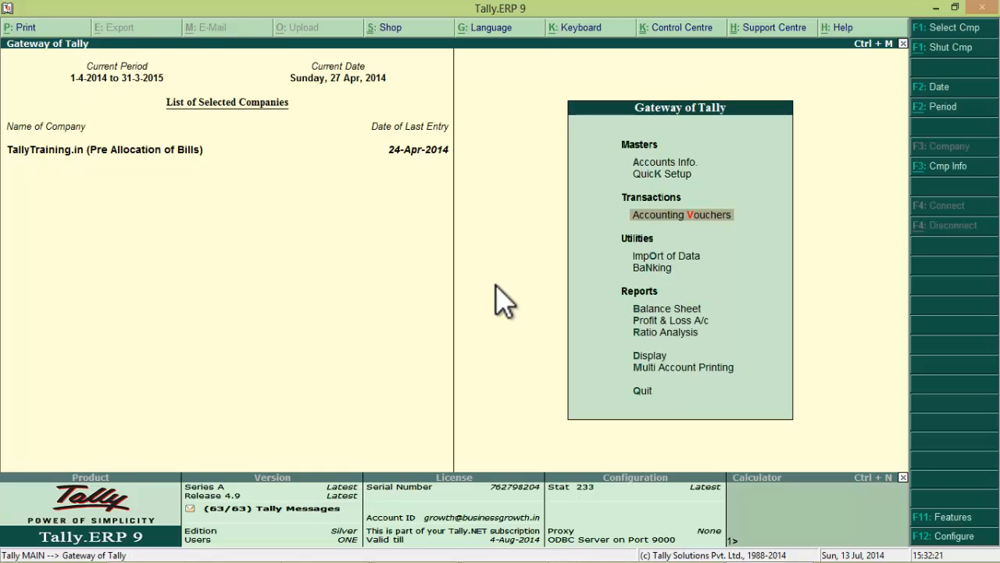
- Start a new payment voucher with Ram Ltd debited, opening its Bill-wise Details
key(Return)
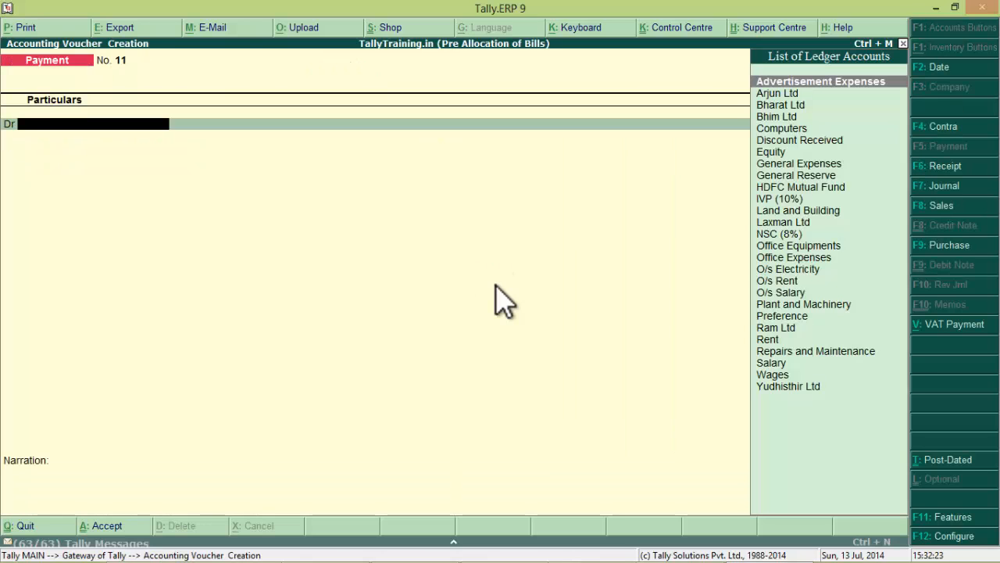
text(Ram)
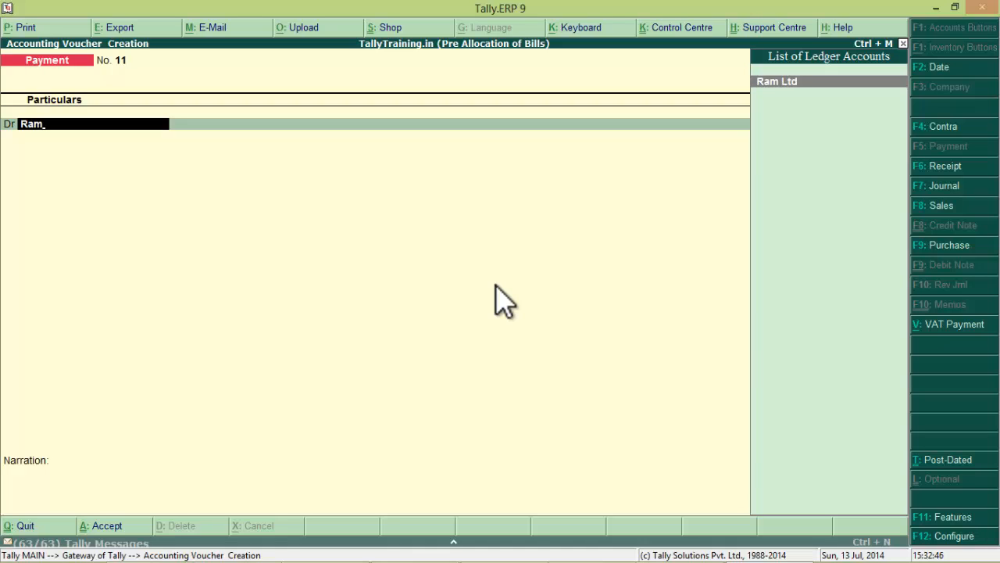
key(Return)
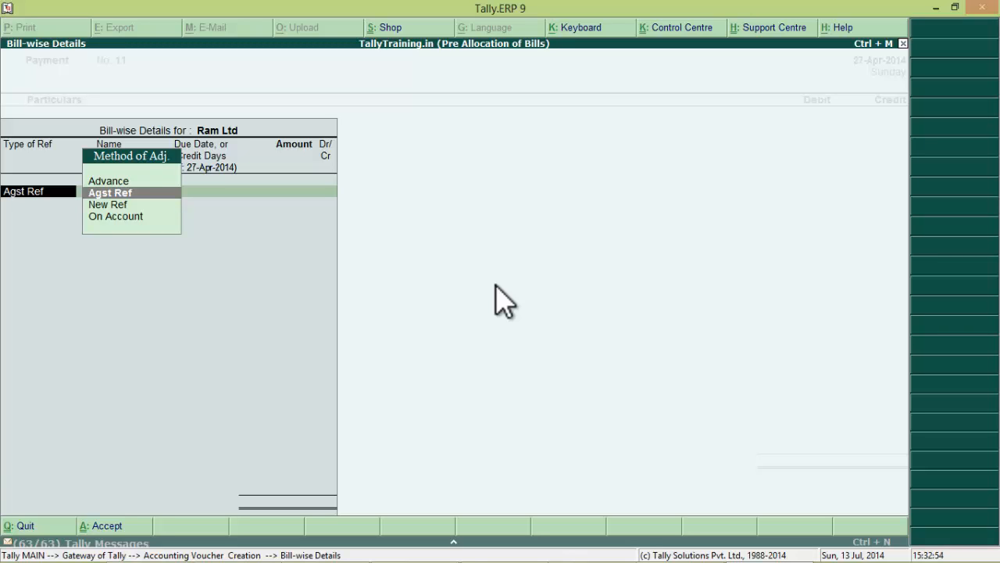
- Allocate Ram Ltd's debit against Ram/001/450 (25,000) and Ram/001/451 (30,000)
key(Return)
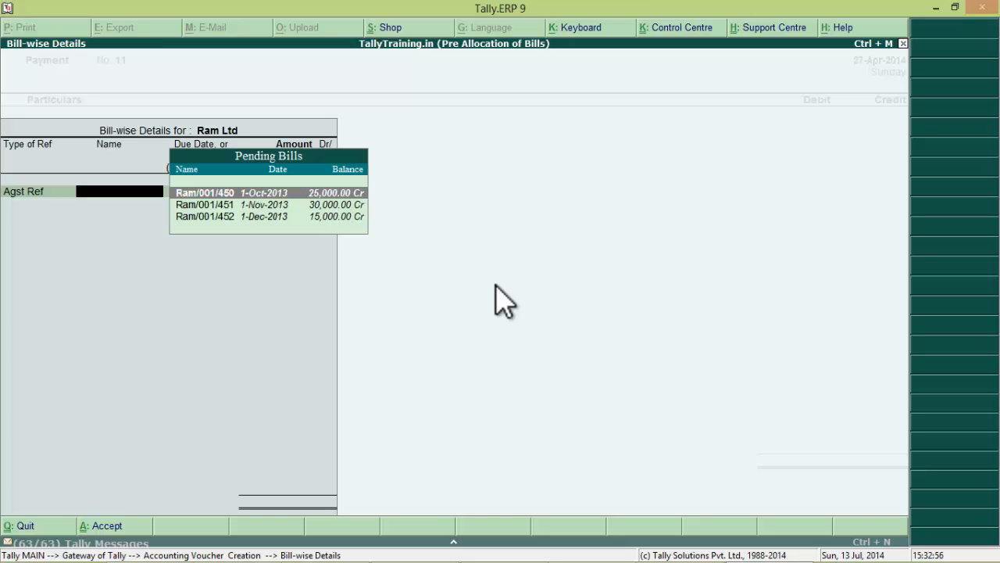
key(Return)
key(Return)
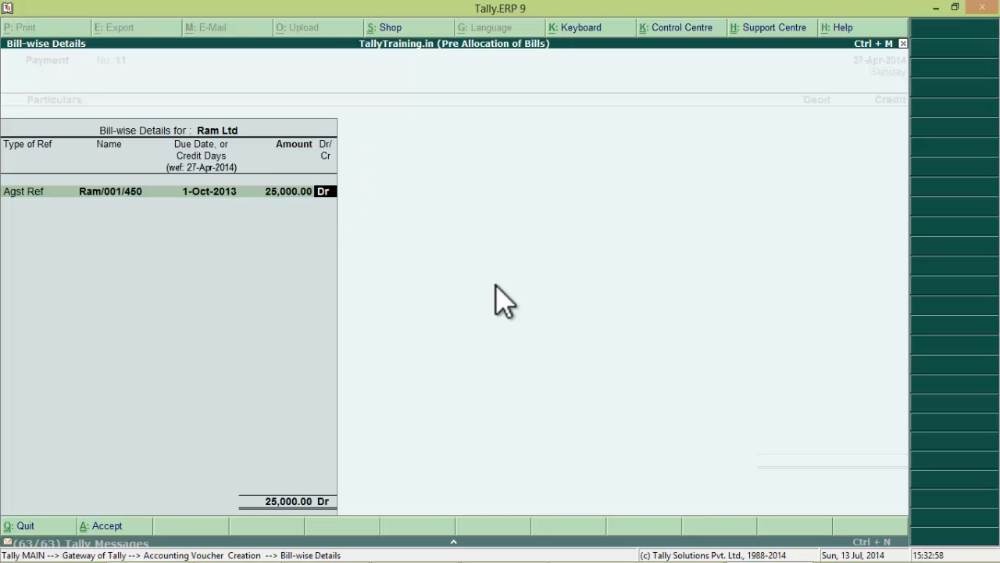
key(Return)
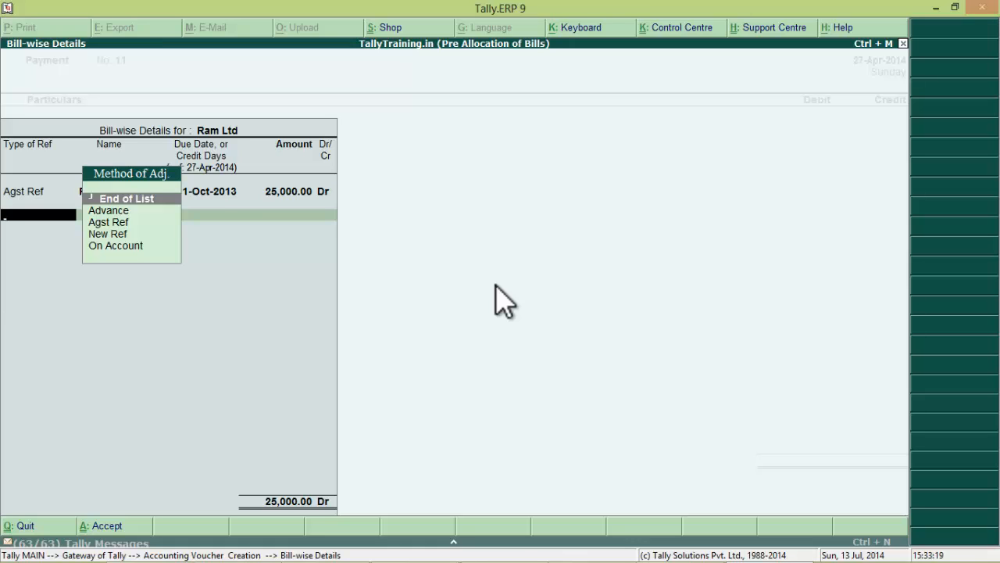
key(Down)
key(Down)
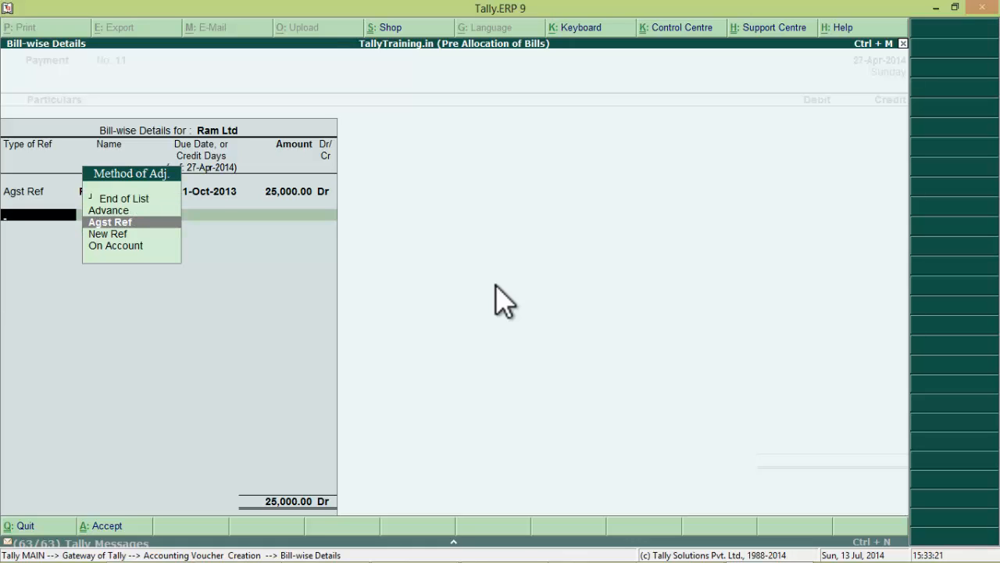
key(Return)
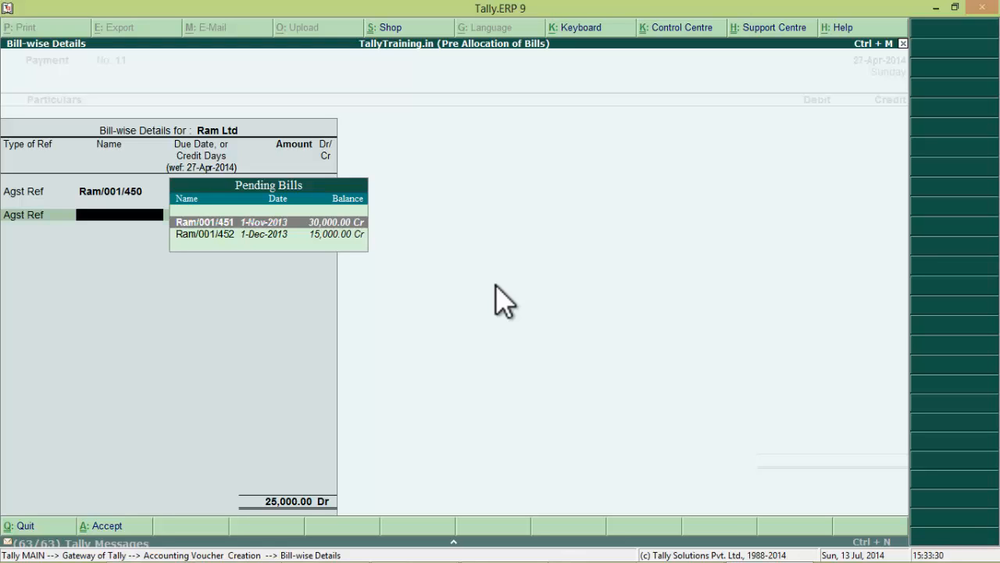
key(Return)
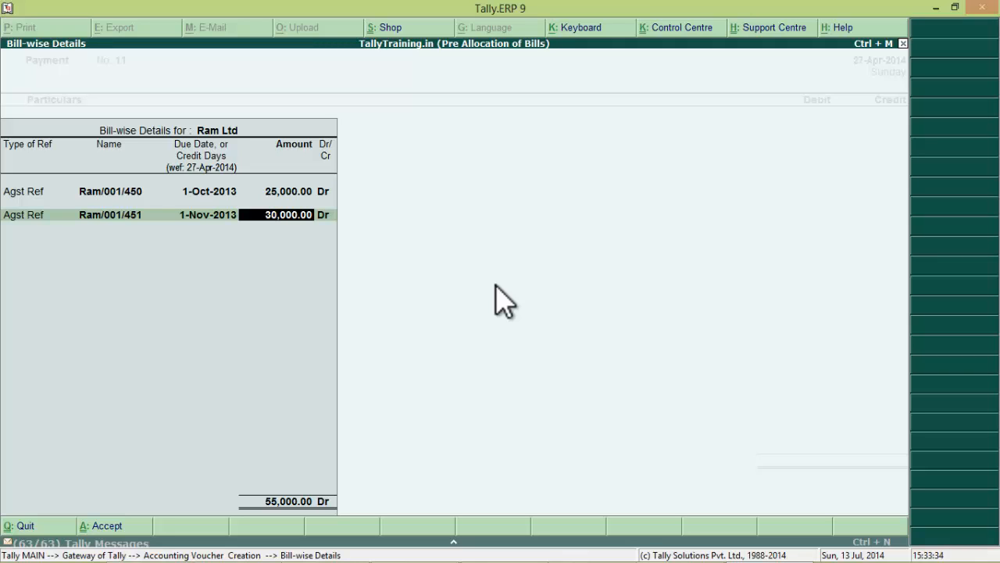
key(Return)
key(Return)
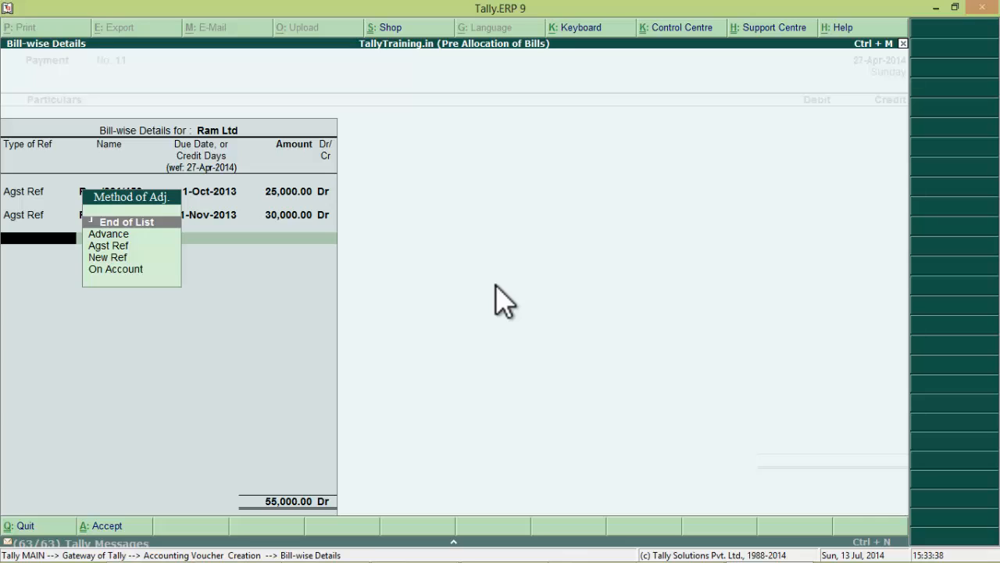
key(Return)
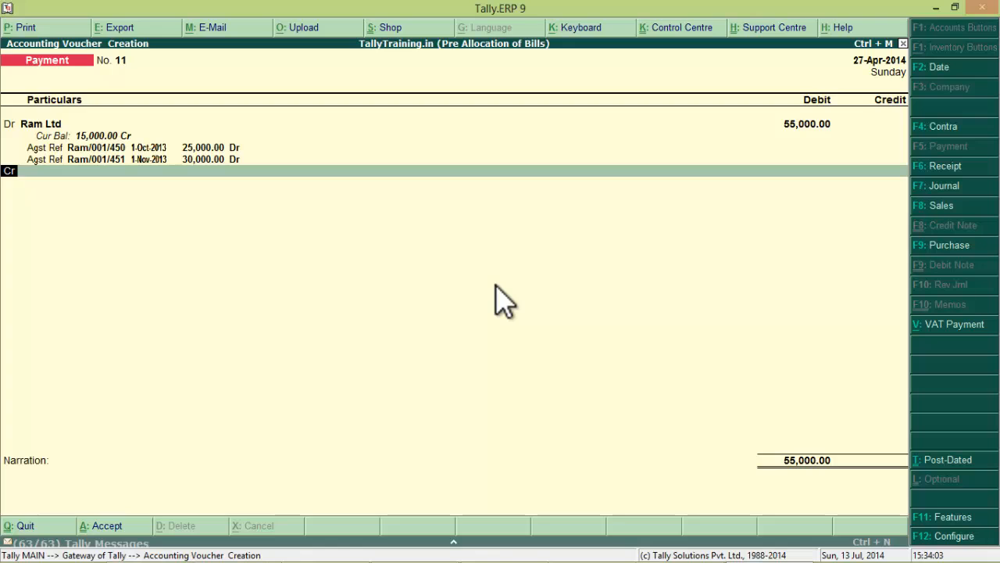
- Credit the Uti bank ledger with 49,500
key(Return)
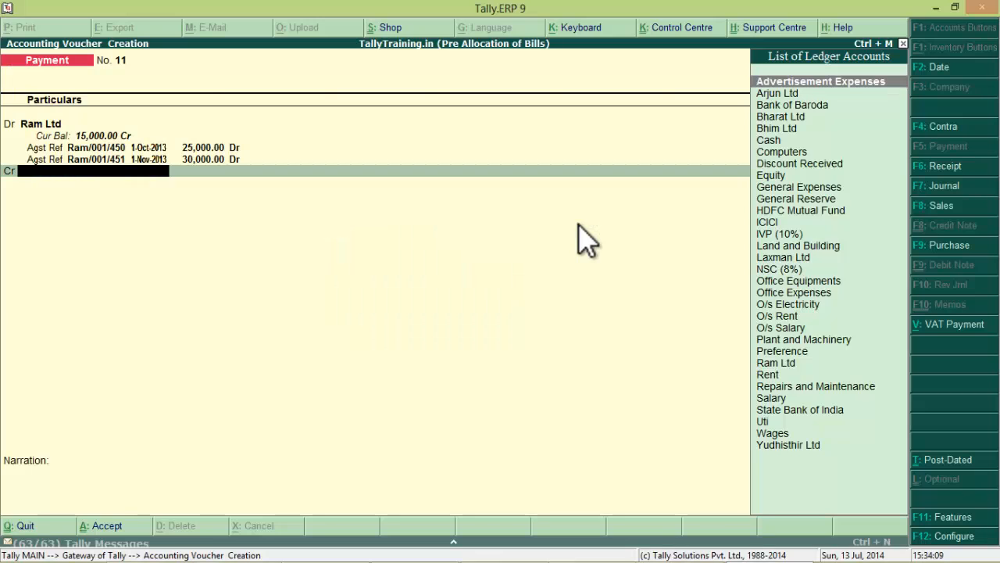
text(Uti)
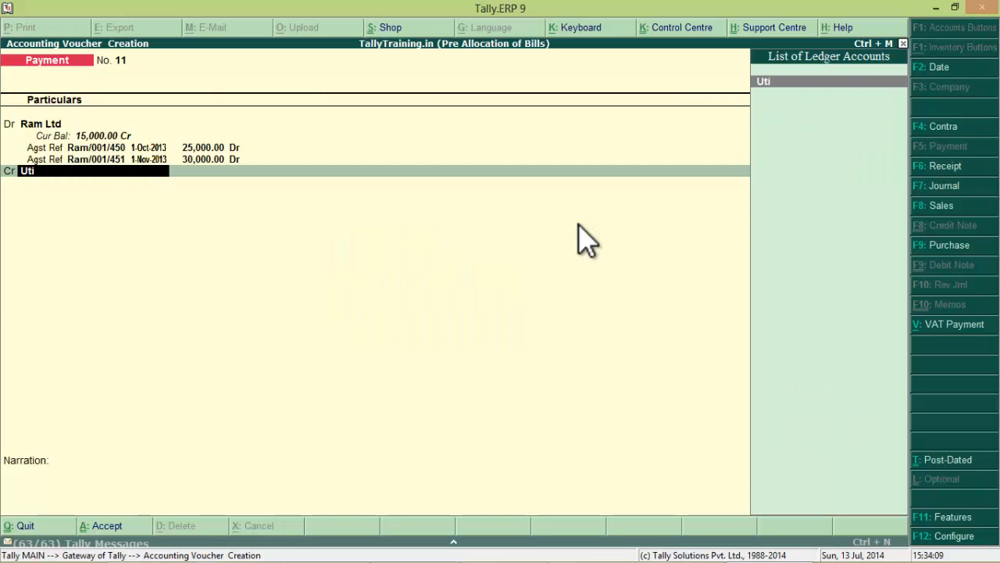
key(Return)
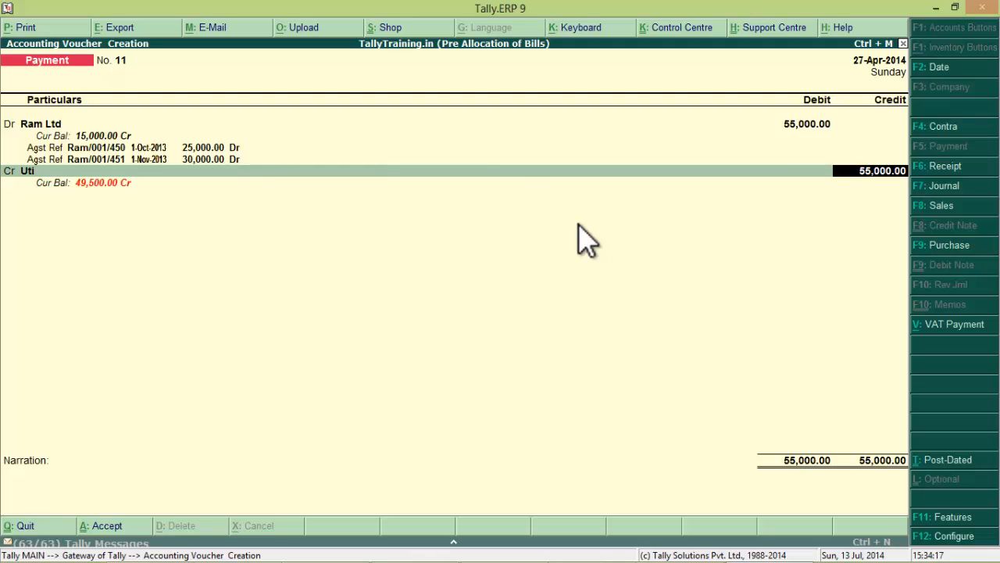
text(49,500)
- Record a cheque favouring Ram Ltd with instrument number 357911 in Uti's bank allocation
key(Return)
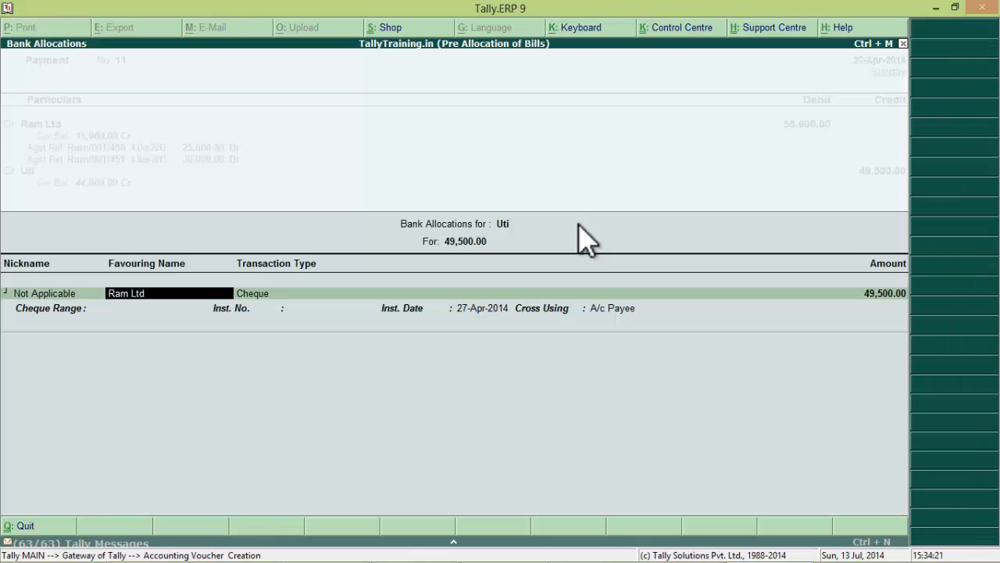
key(Return)
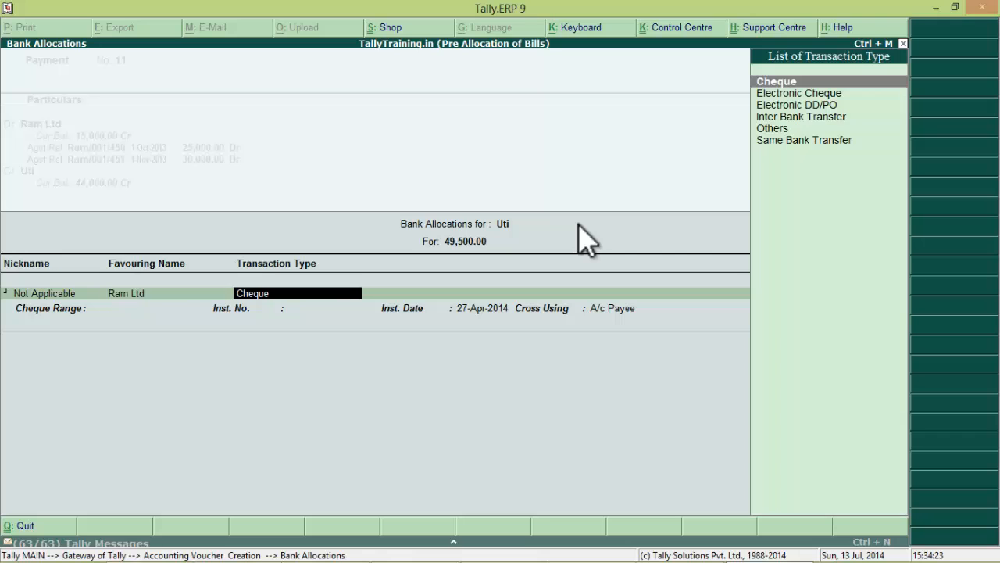
key(Return)
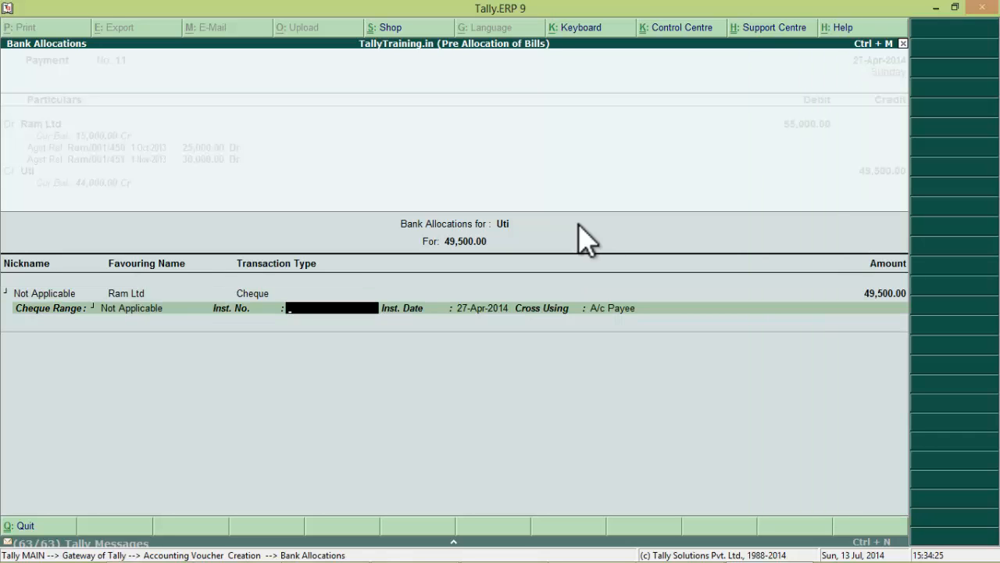
key(alt+Tab)
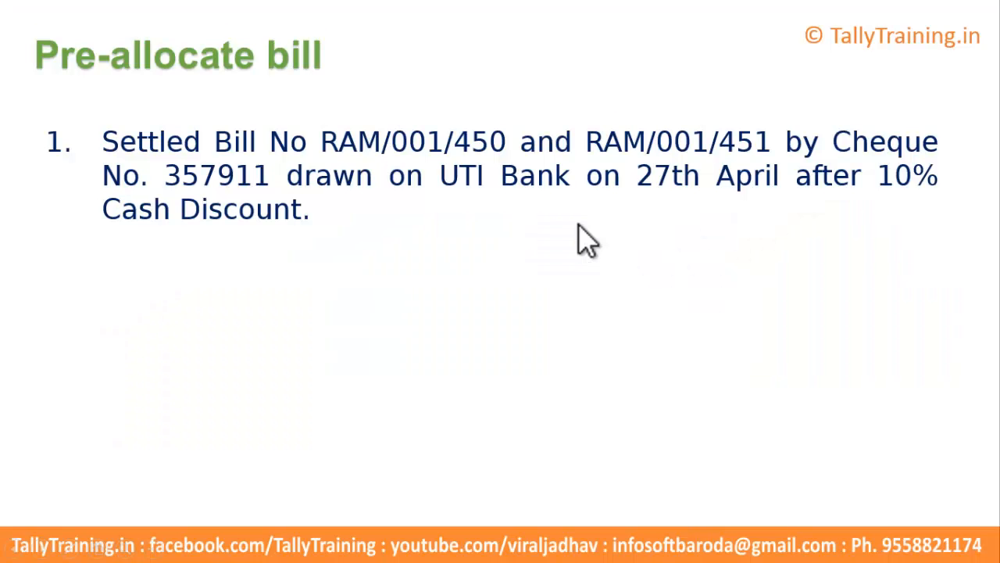
key(alt+Tab)
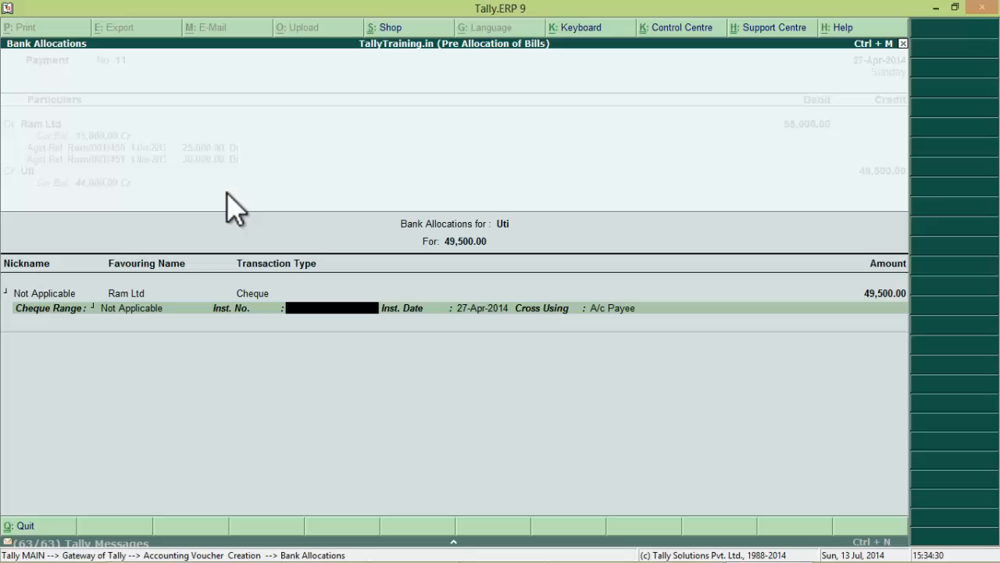
text(357911)
key(Return)
key(Return)
key(Return)
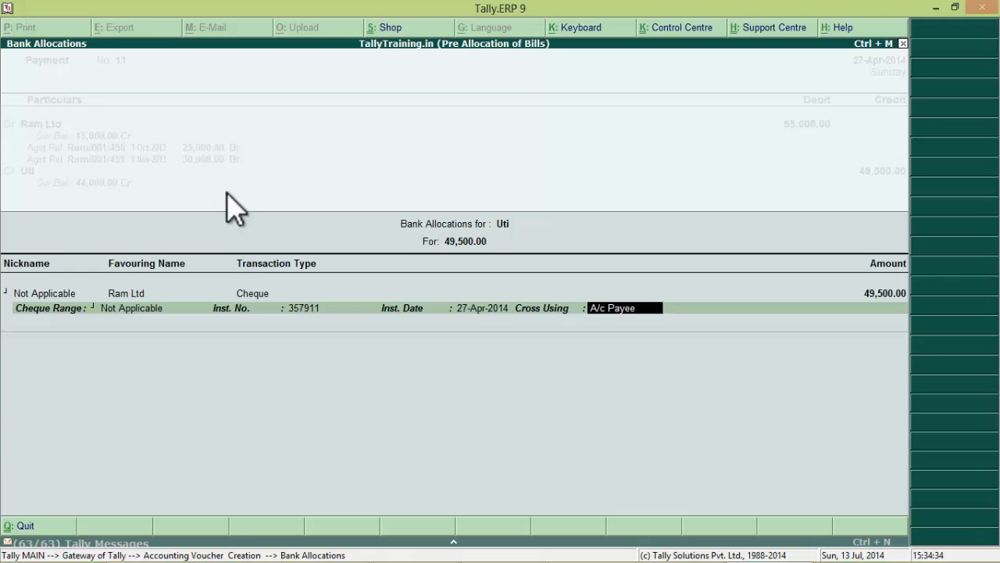
- Credit Discount Received with 5,500.00
text(Disco)
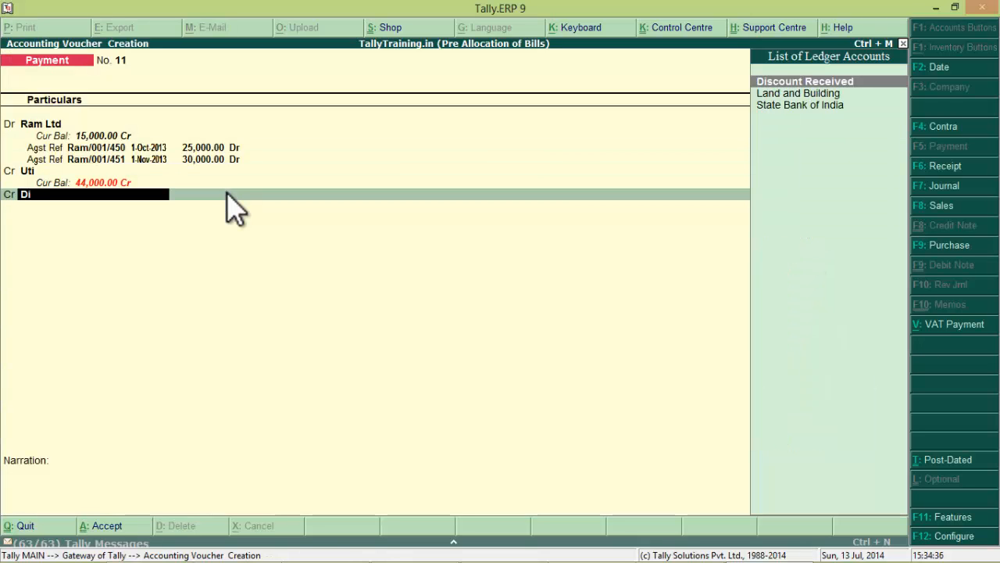
key(Return)
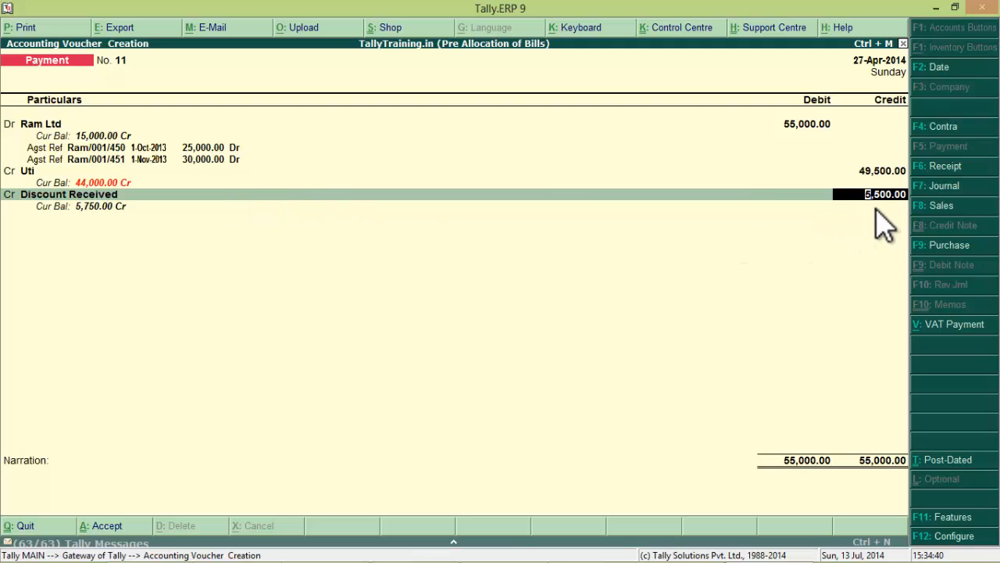
key(Return)
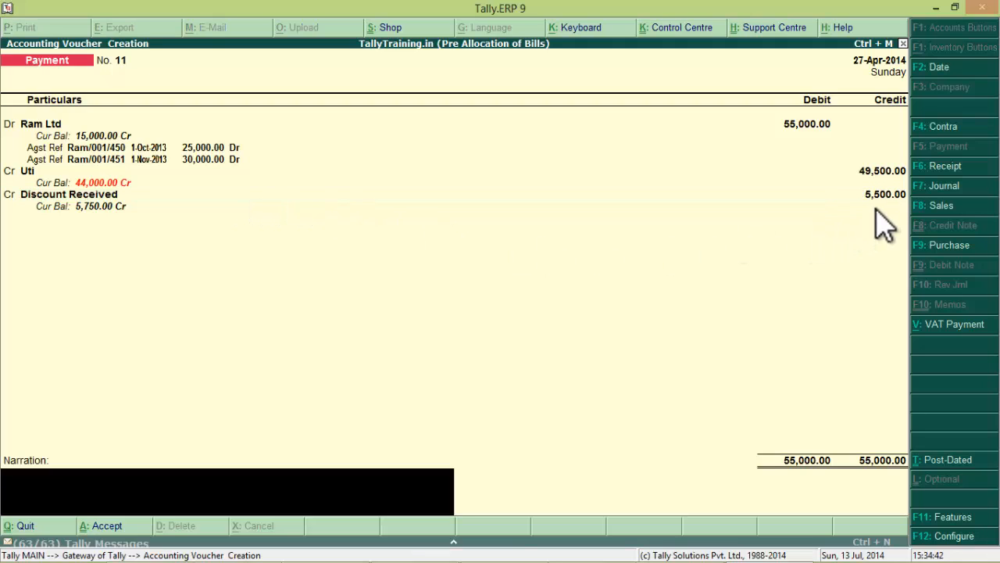
- Add narration 'Being amount paid in full settlement' and save the voucher
text(Being amou)
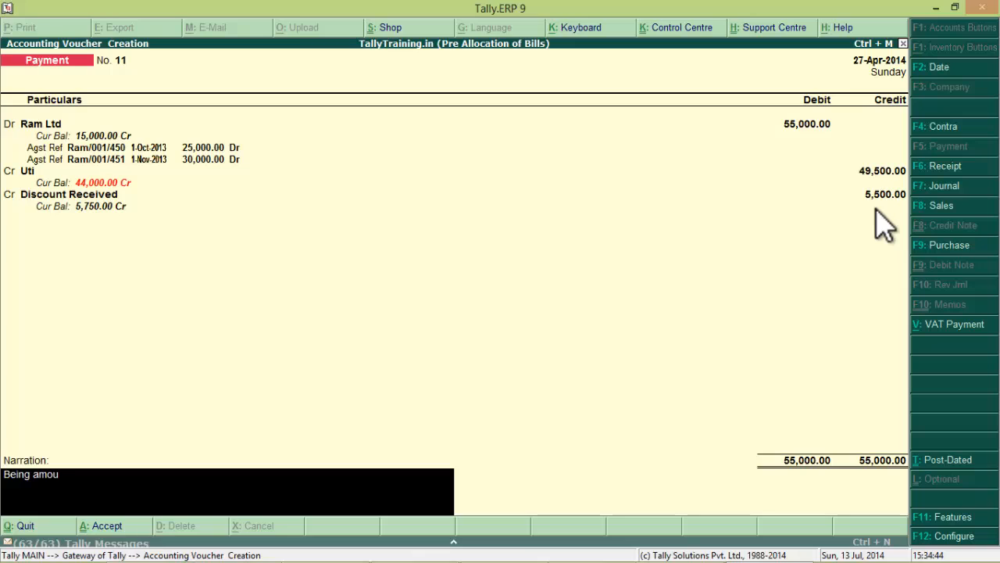
text(nt paid in full settlement)
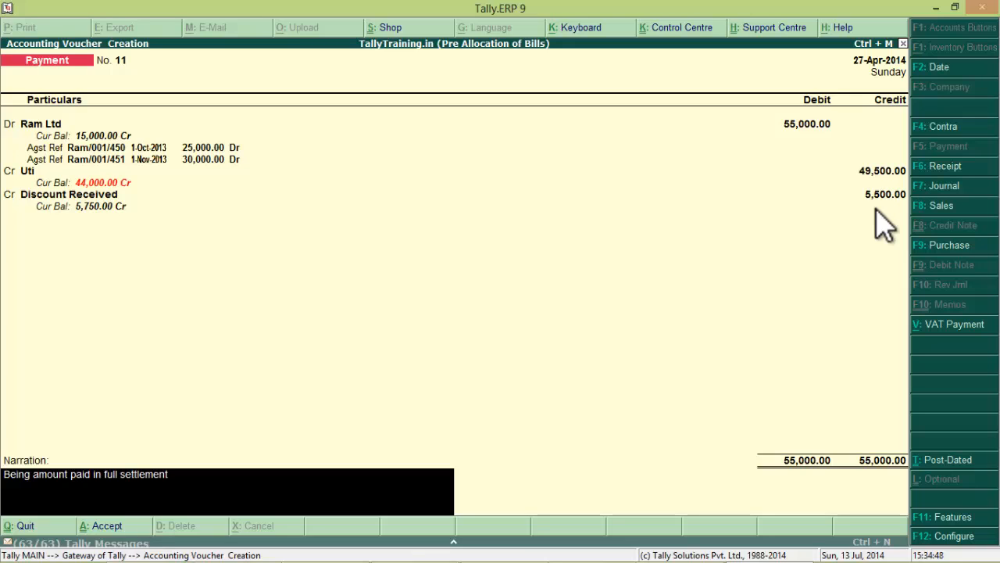
key(Return)
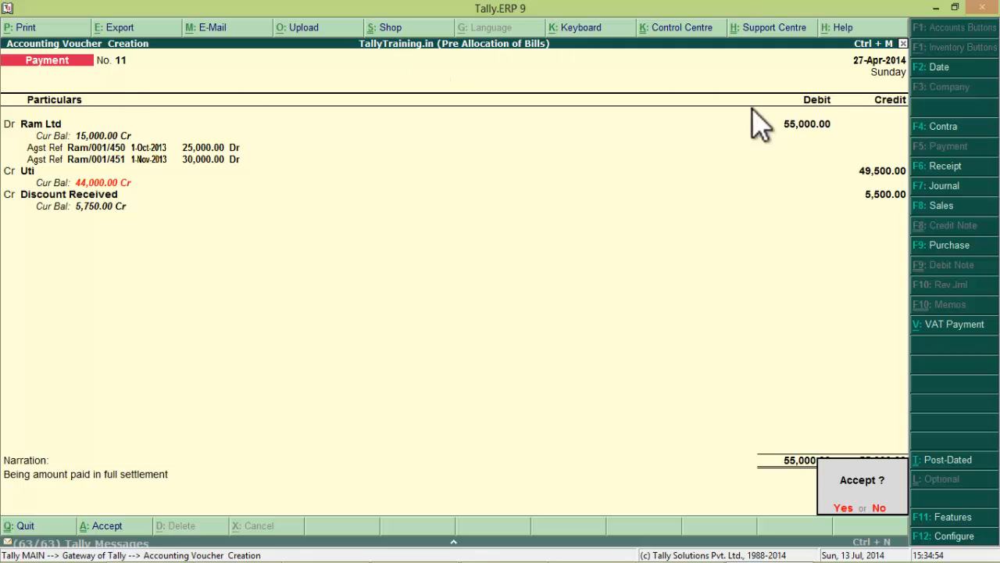
click(177, 152)
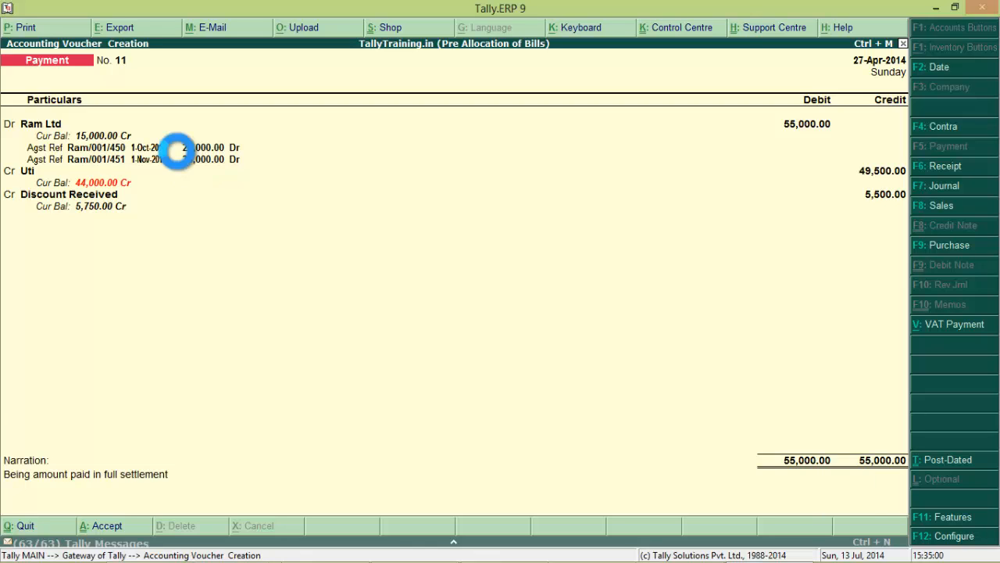